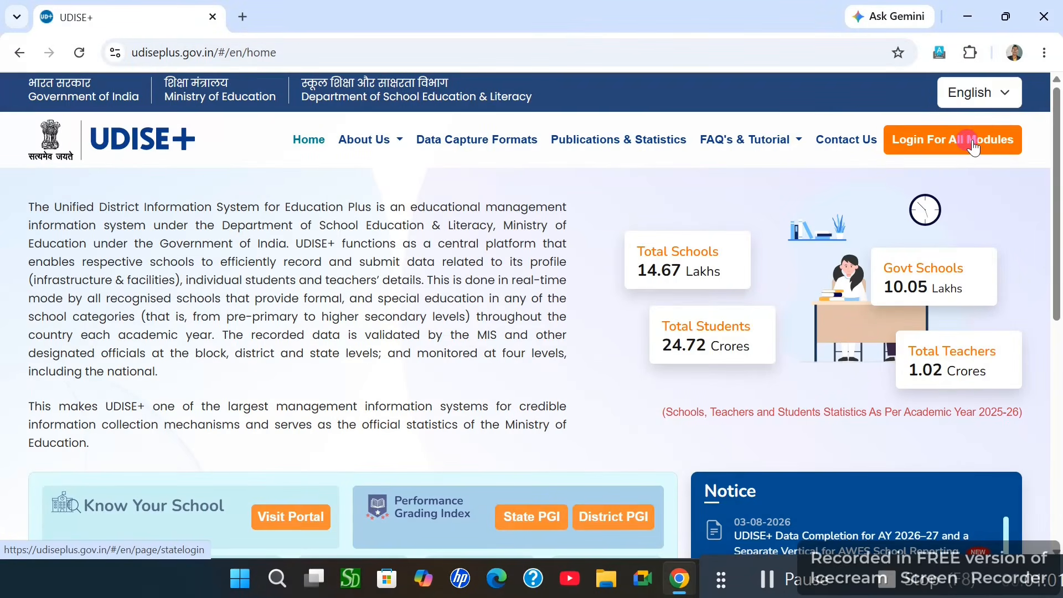
# Select CHHATTISGARH as the login state and open the Teacher Module sign-in page
pyautogui.click(972, 147)
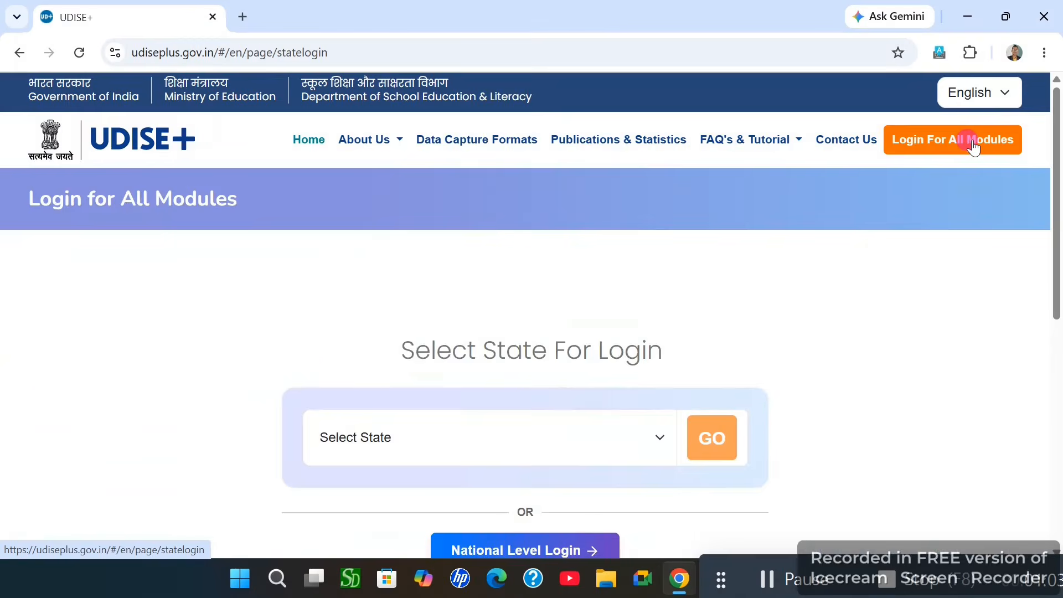
pyautogui.scroll(-2, 758, 330)
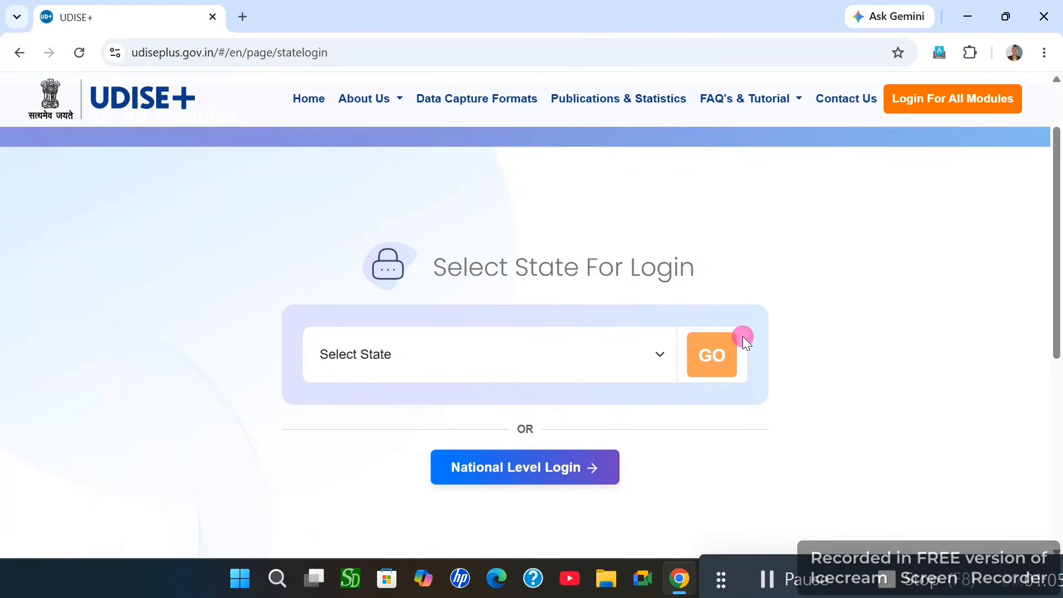
pyautogui.click(458, 363)
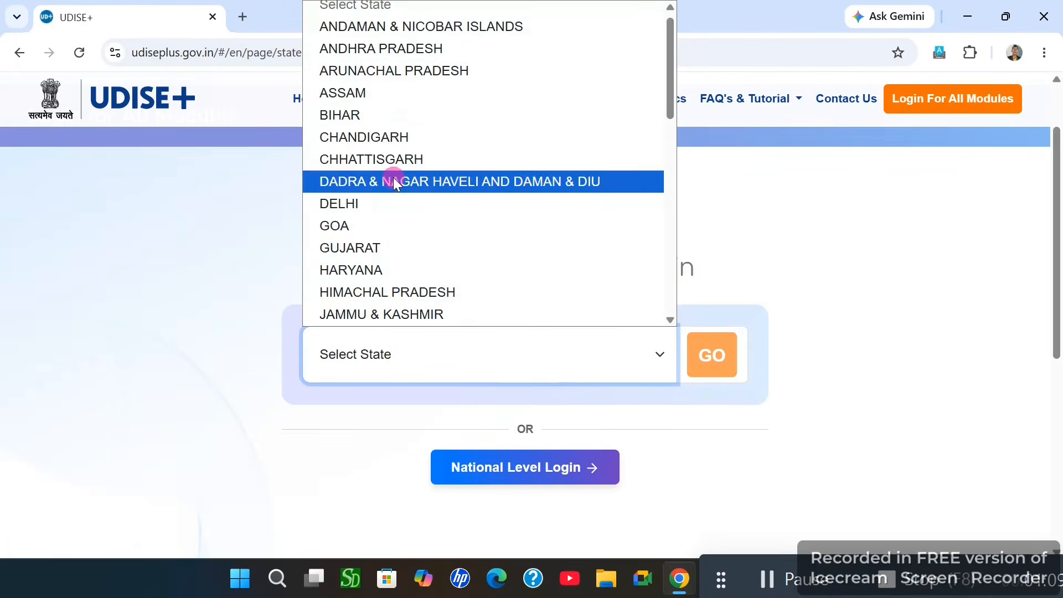
pyautogui.click(386, 161)
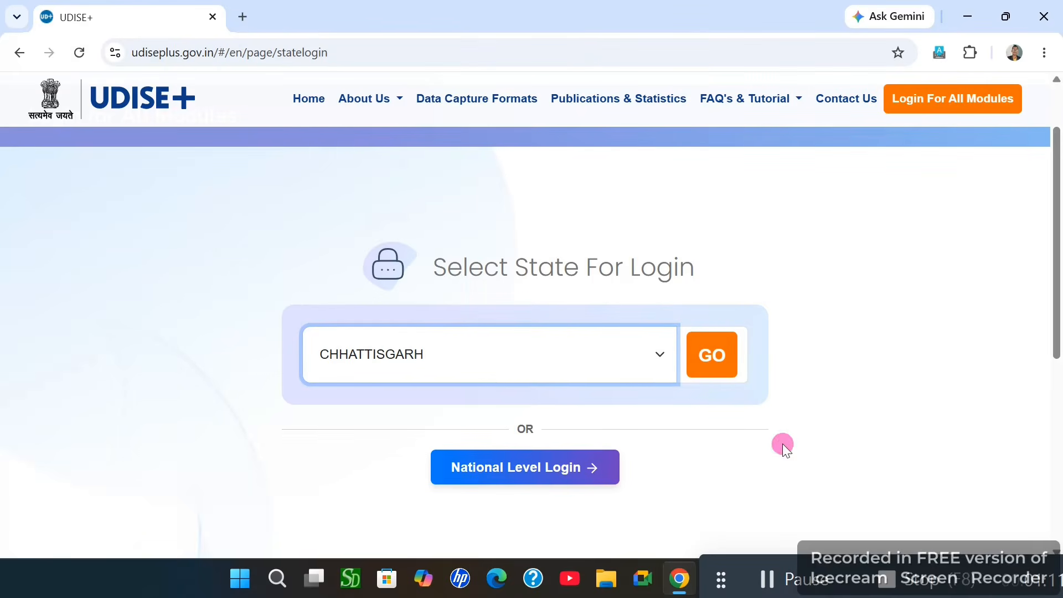
pyautogui.click(712, 364)
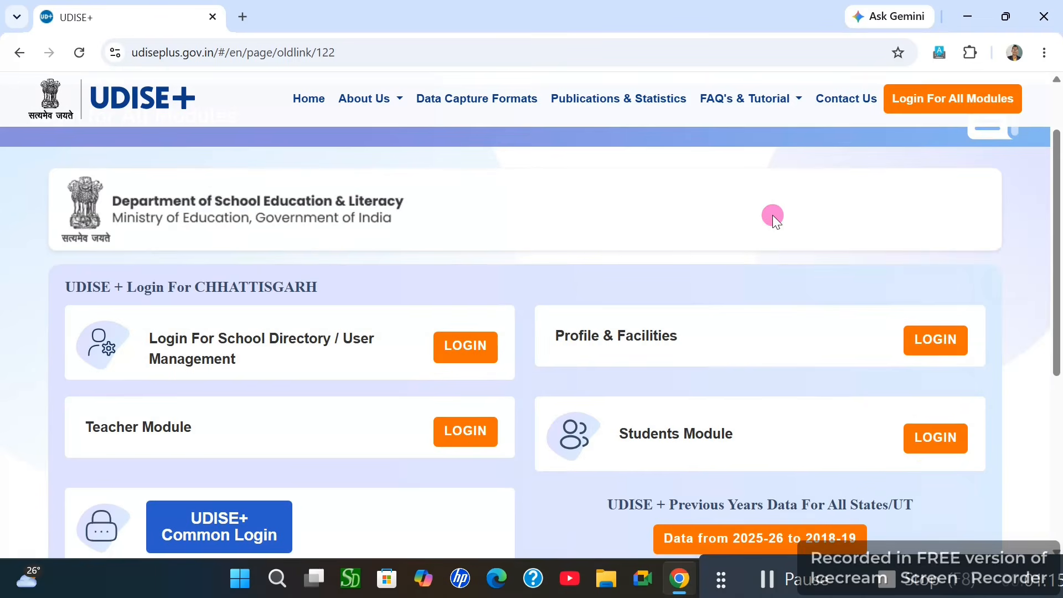
pyautogui.scroll(-1, 776, 210)
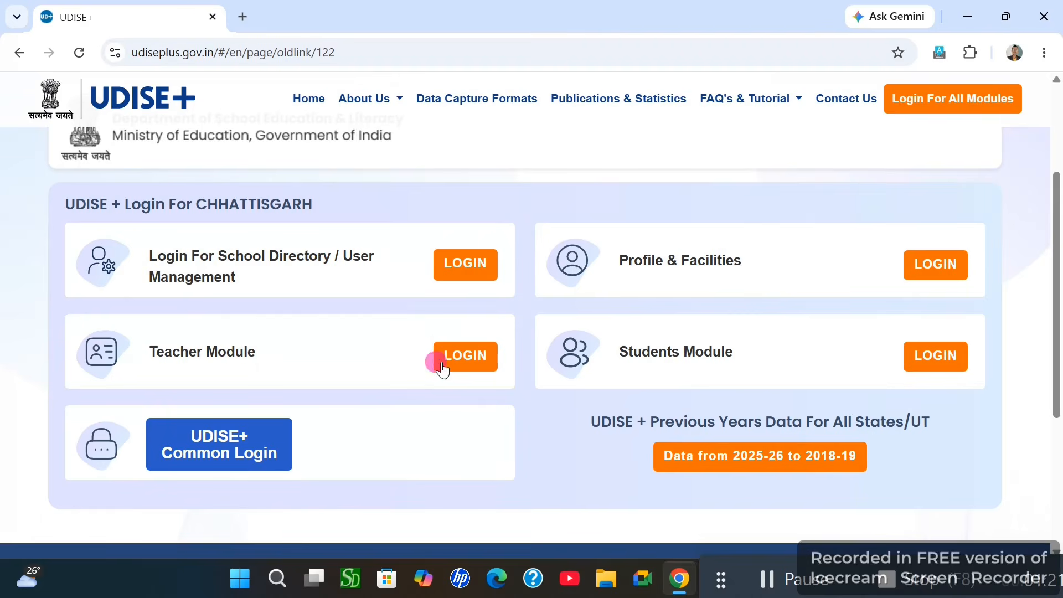
pyautogui.click(464, 362)
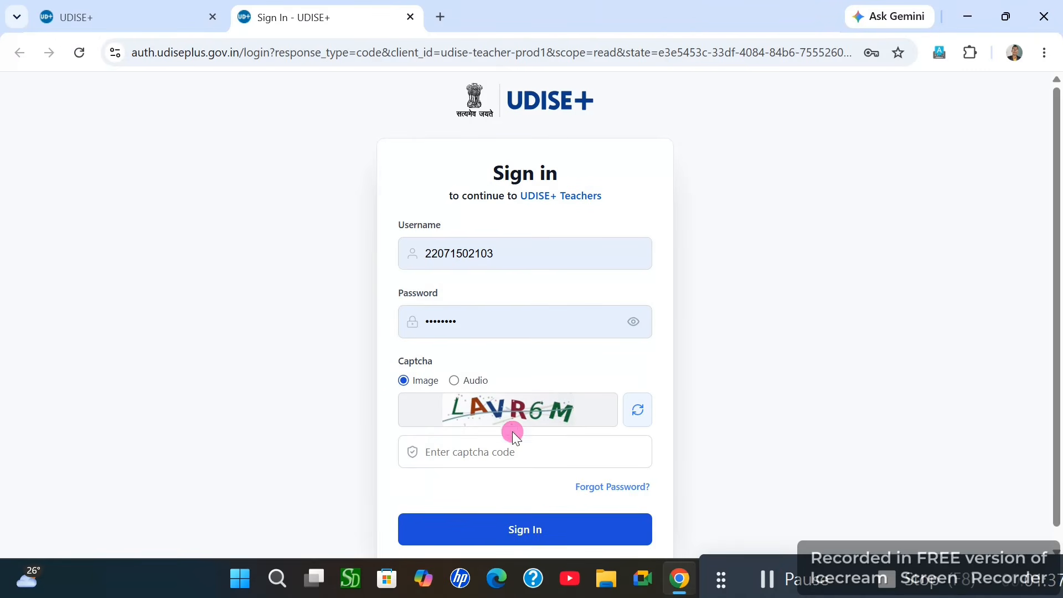
# Enter the displayed captcha code and sign in with the prefilled school credentials
pyautogui.click(493, 443)
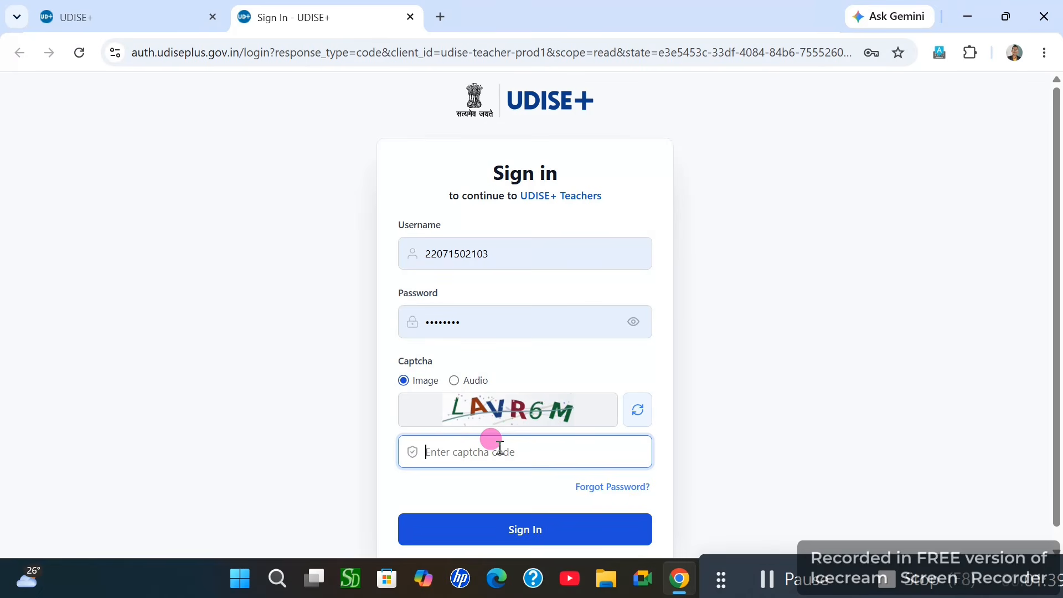
pyautogui.write('LAVR6M')
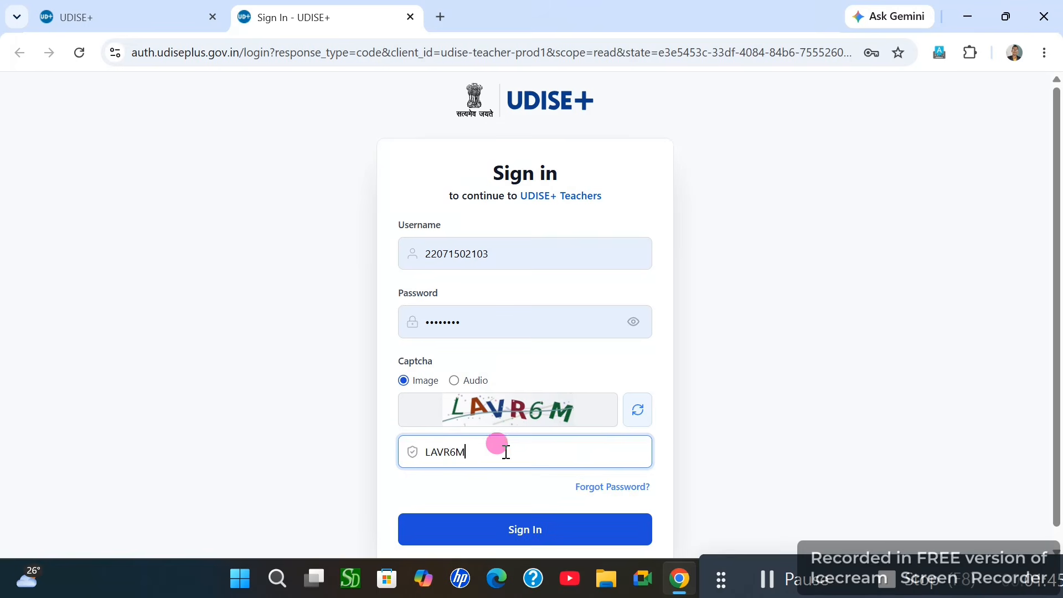
pyautogui.click(519, 531)
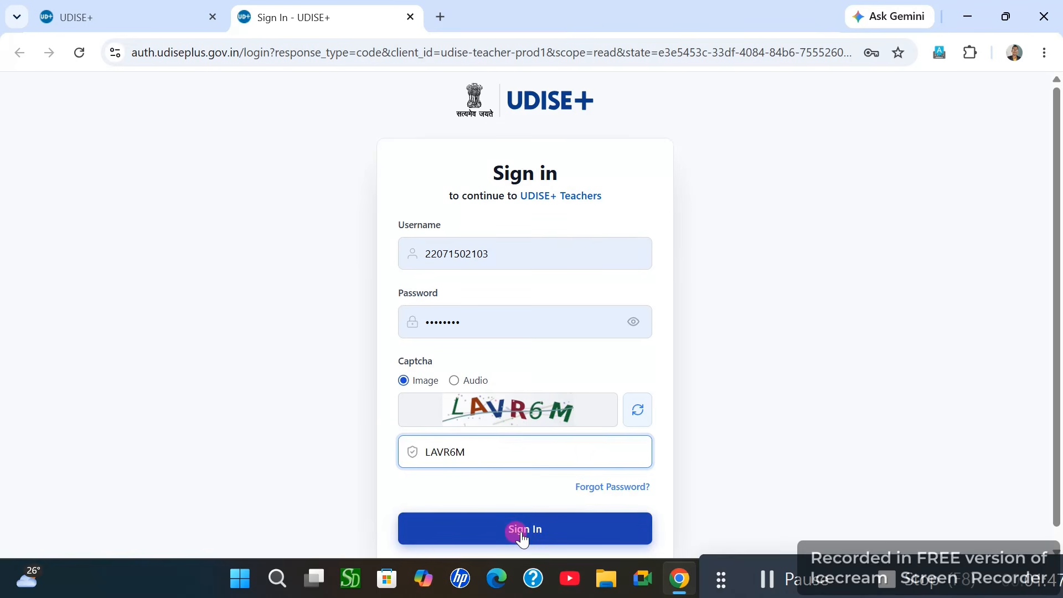
pyautogui.click(521, 531)
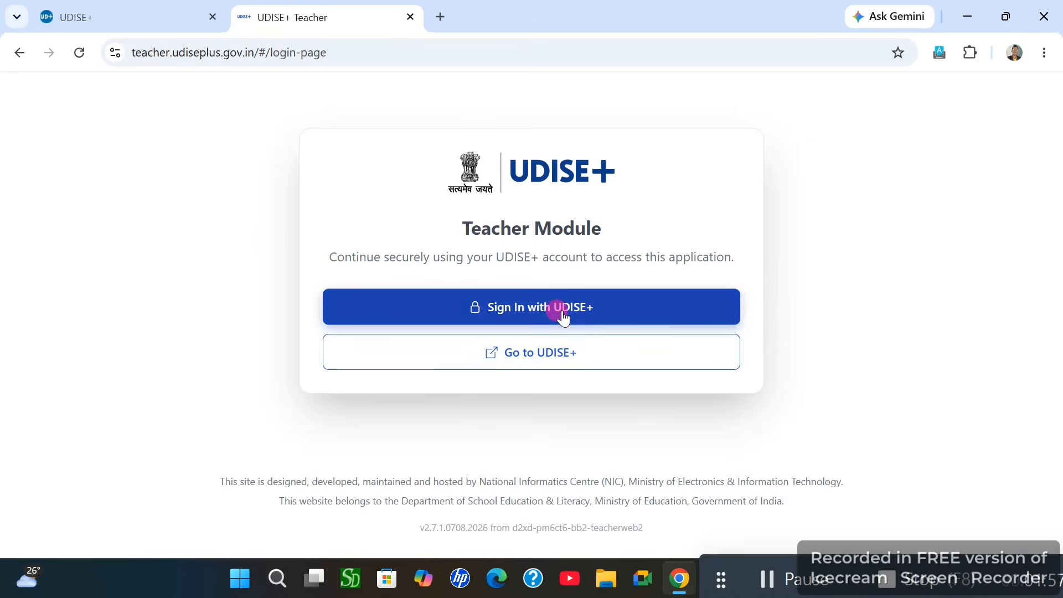
# Sign in with the UDISE+ account to reach the school's Quick Actions page
pyautogui.click(562, 308)
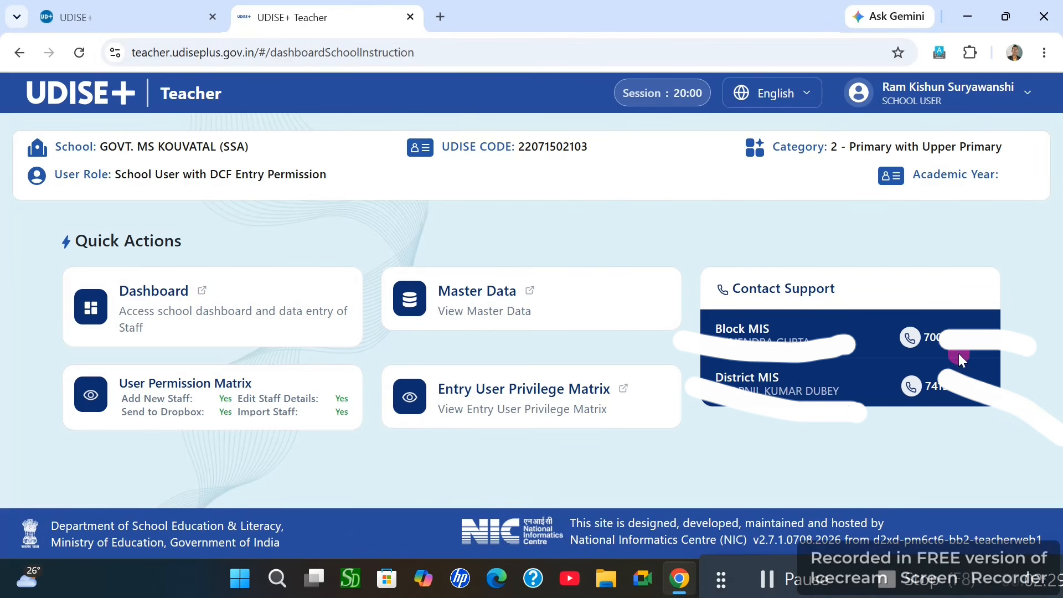
pyautogui.click(760, 377)
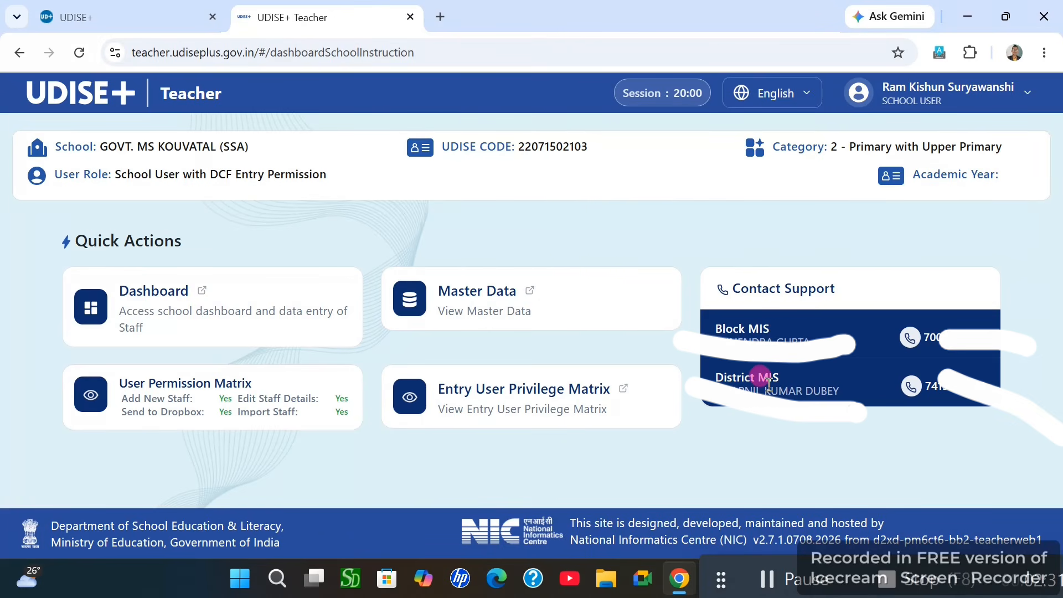
pyautogui.click(899, 409)
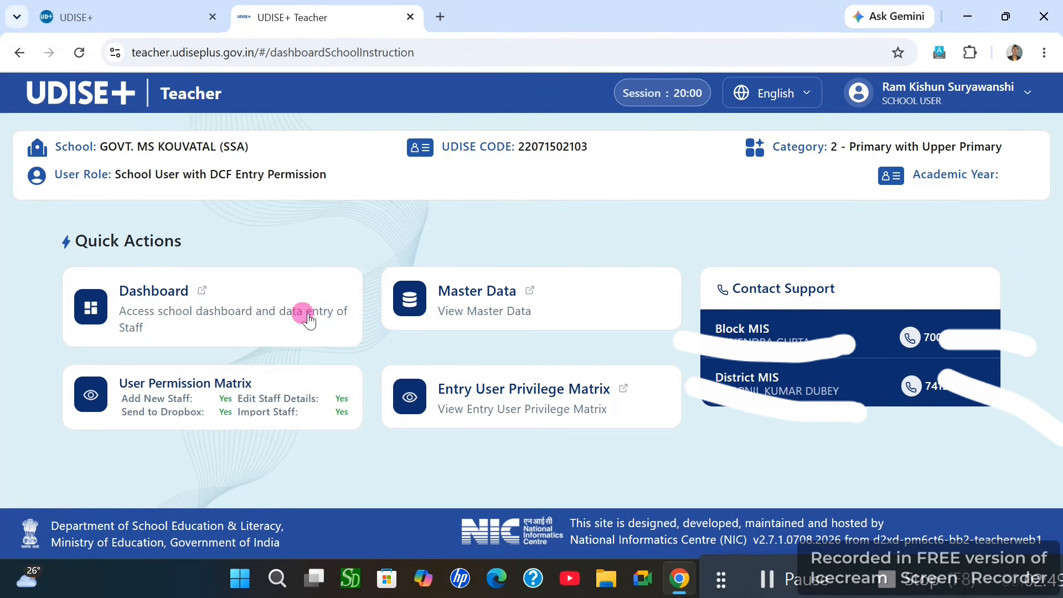
# Open the Dashboard's Staff Summary Report and expand Search Staff in the sidebar
pyautogui.click(228, 313)
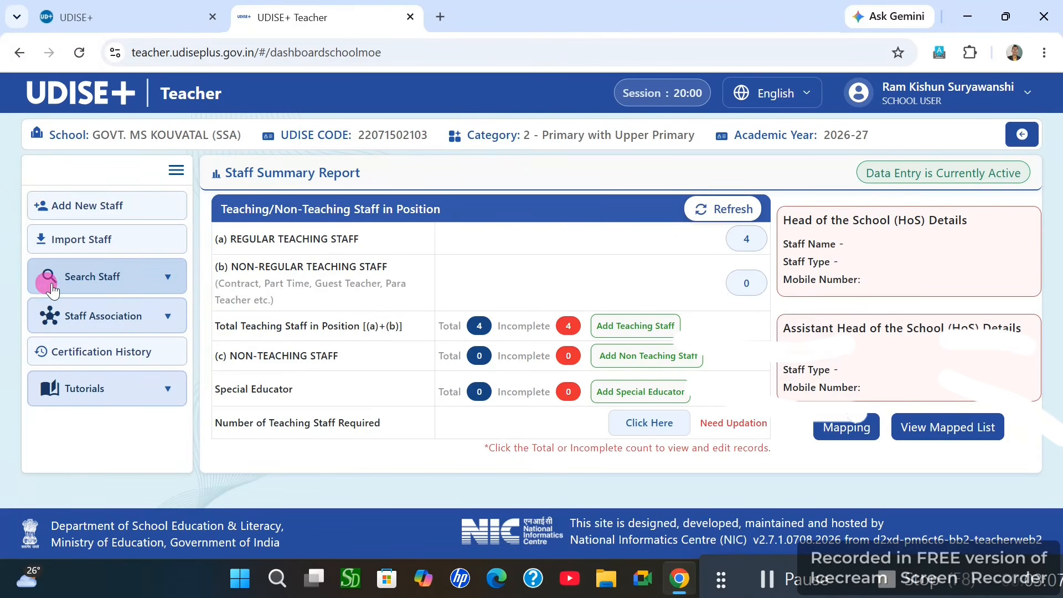
pyautogui.click(87, 279)
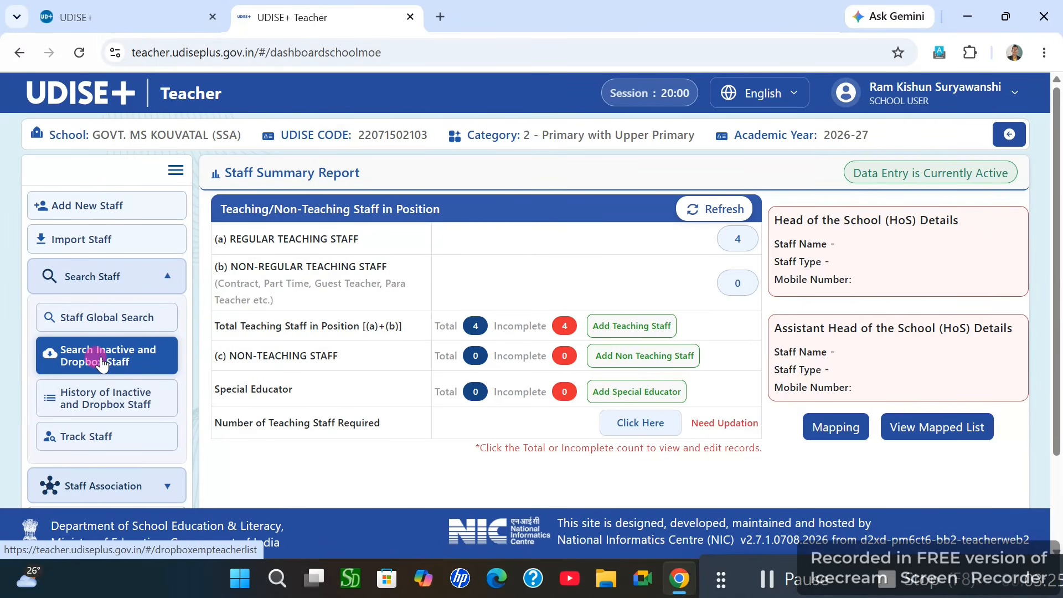
pyautogui.click(101, 361)
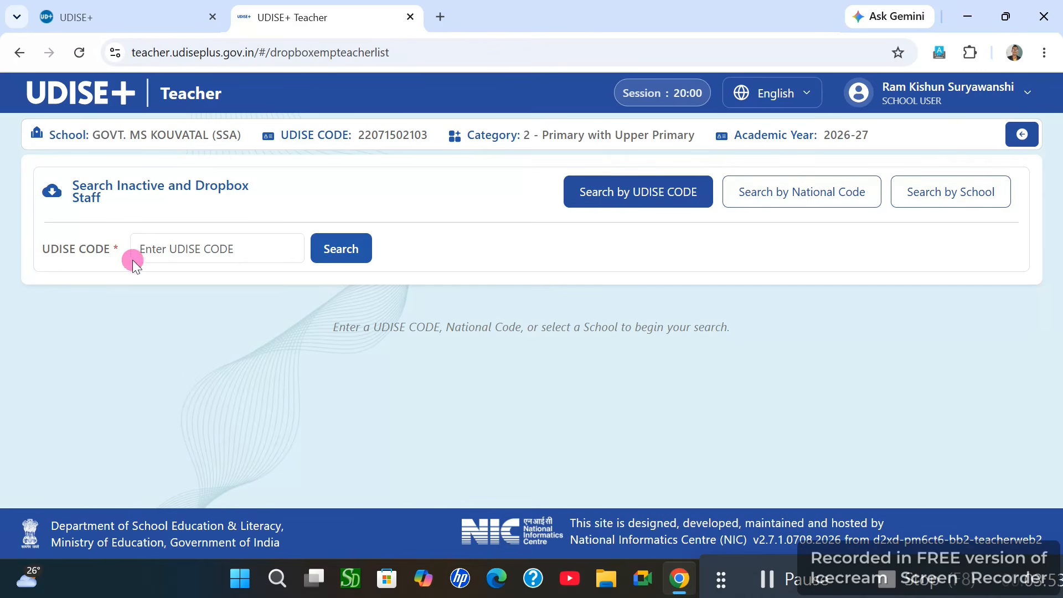
pyautogui.click(182, 246)
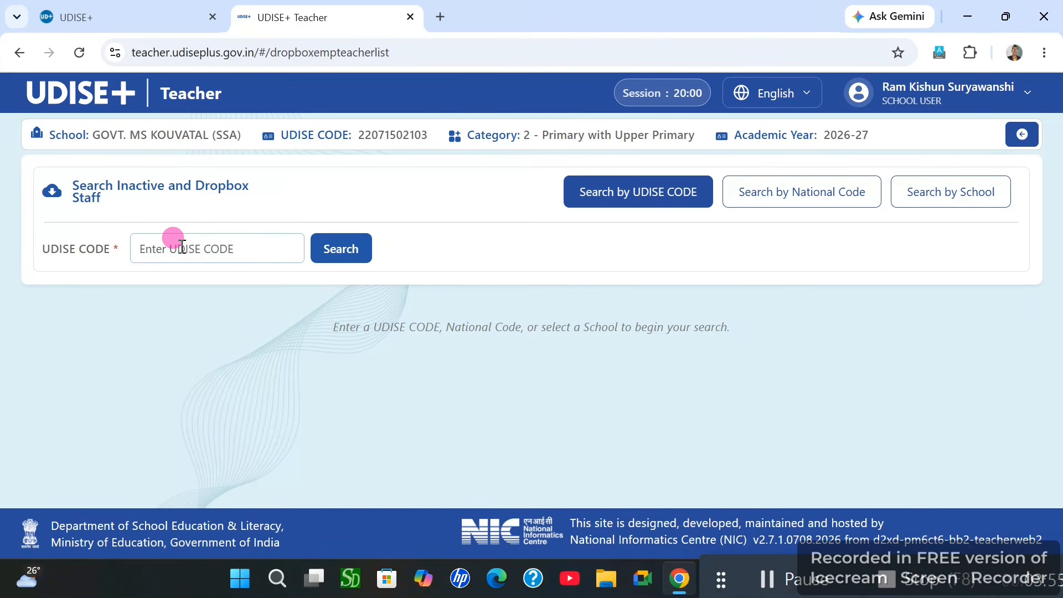
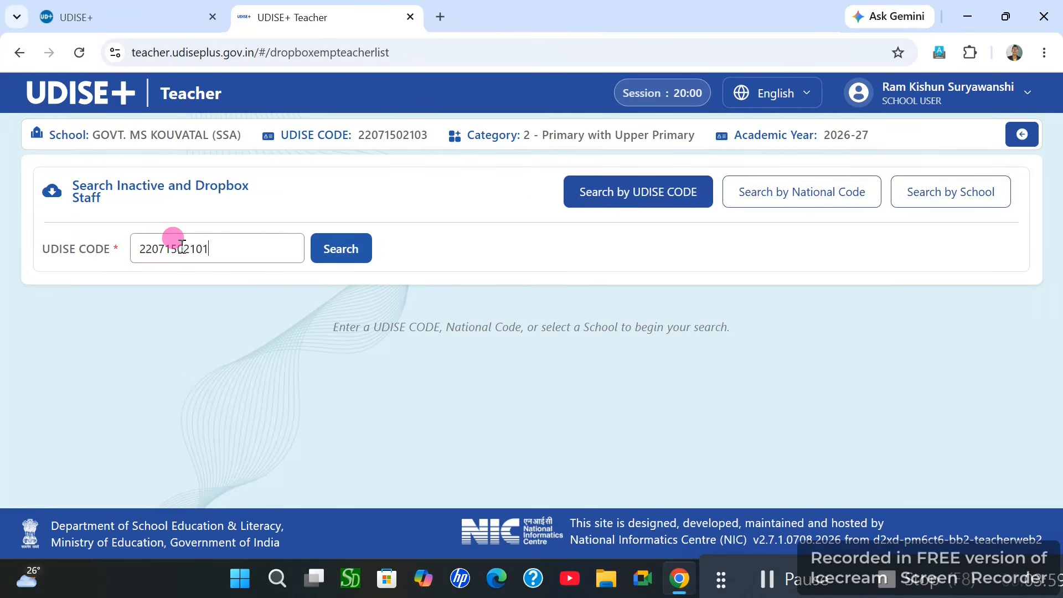
pyautogui.click(332, 258)
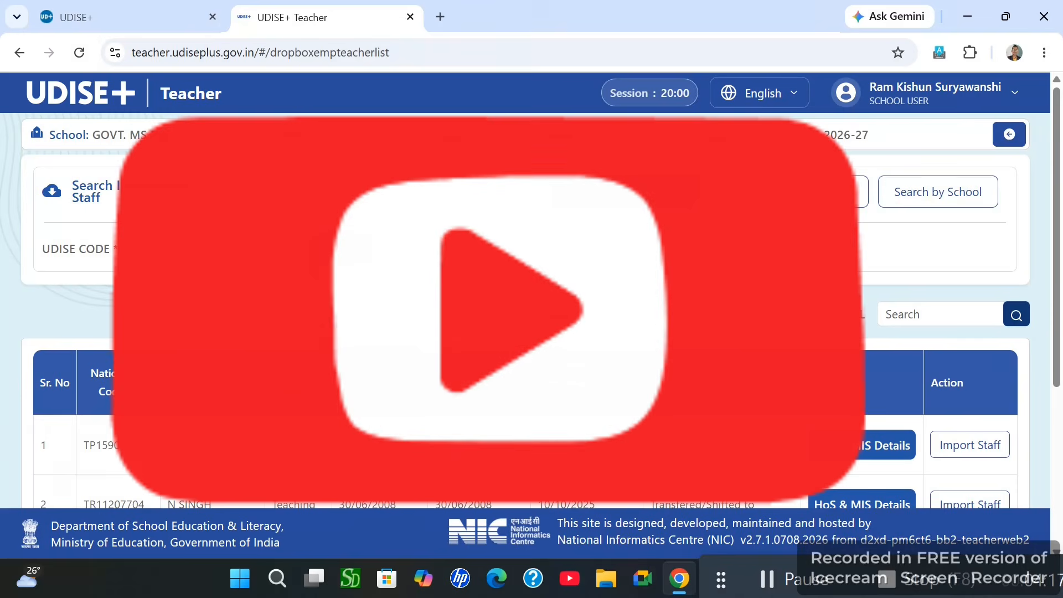
# Choose Import Staff on row 3 of the dropbox results table
pyautogui.scroll(-3, 531, 310)
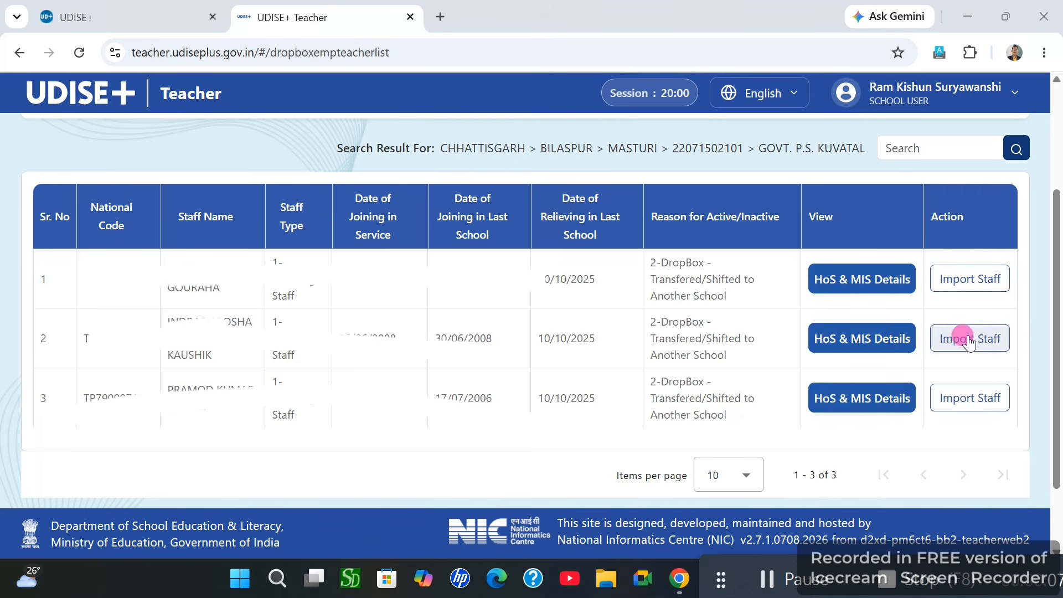
pyautogui.click(967, 403)
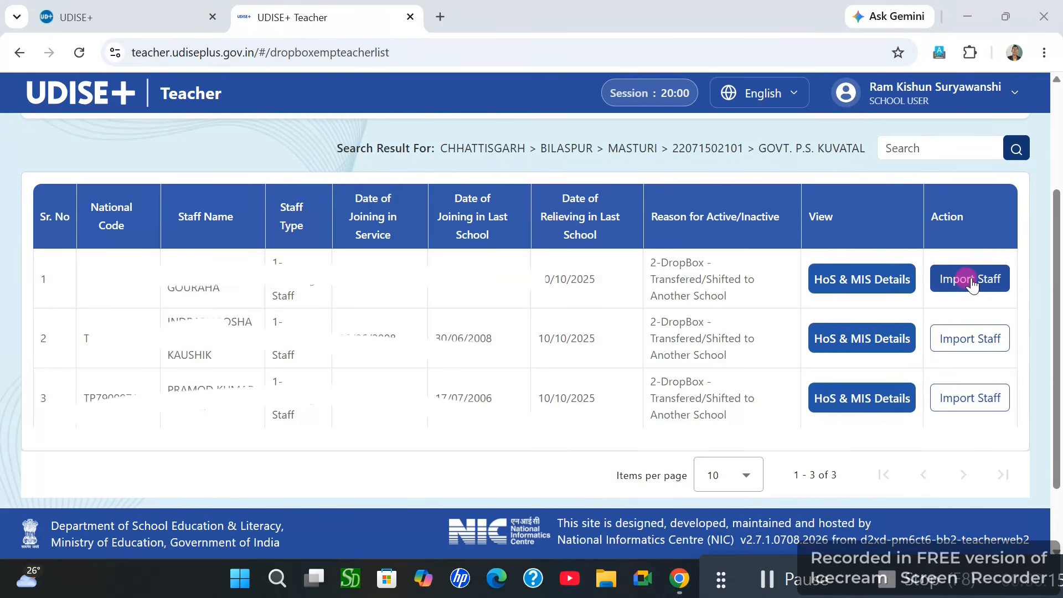
pyautogui.click(972, 397)
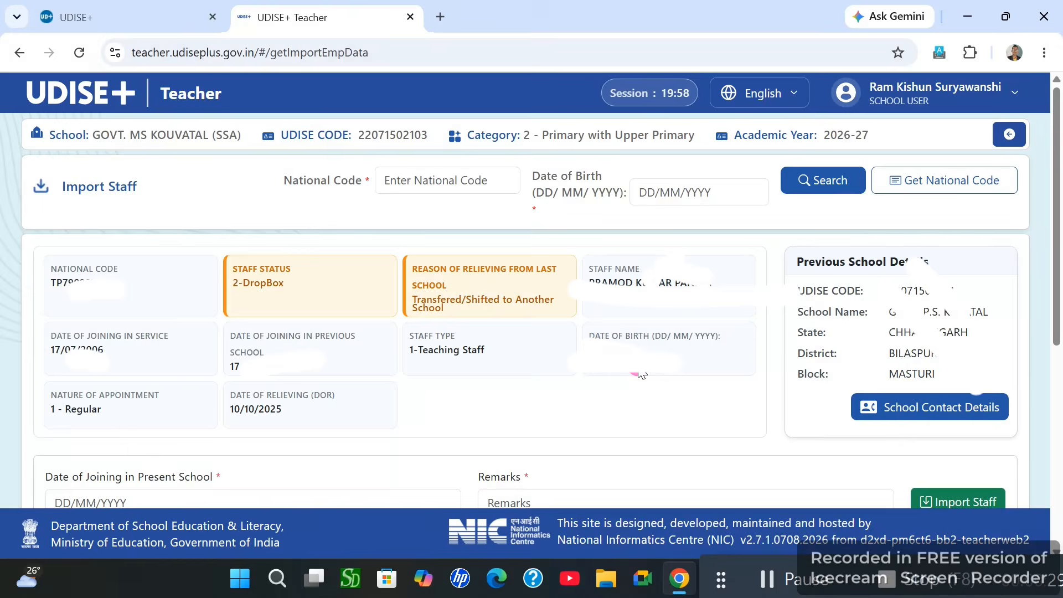
# Set Date of Joining in Present School to 10/10/2025
pyautogui.scroll(-1, 640, 375)
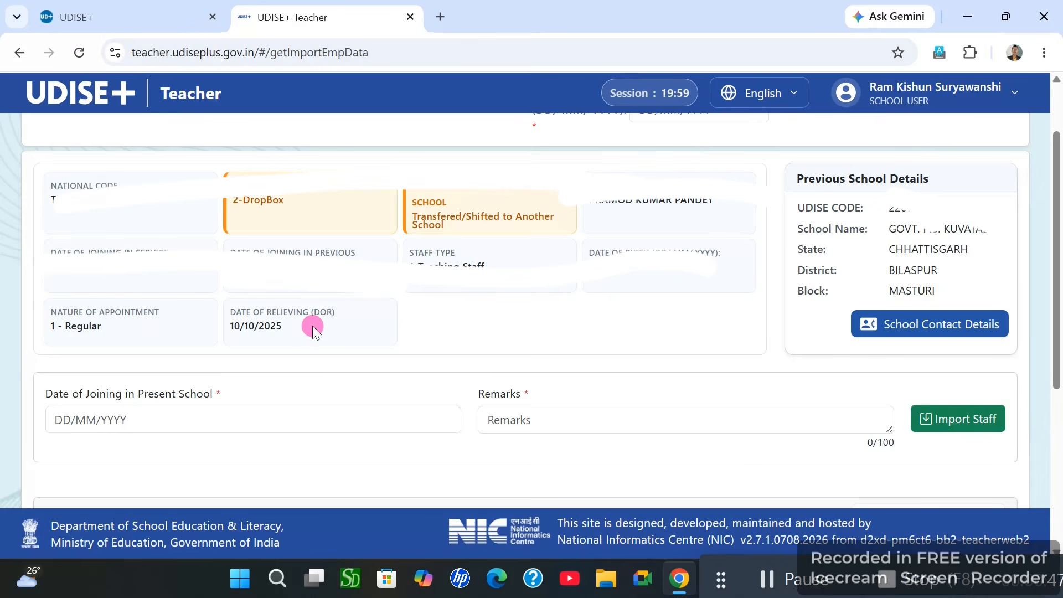
pyautogui.click(66, 409)
pyautogui.write('10')
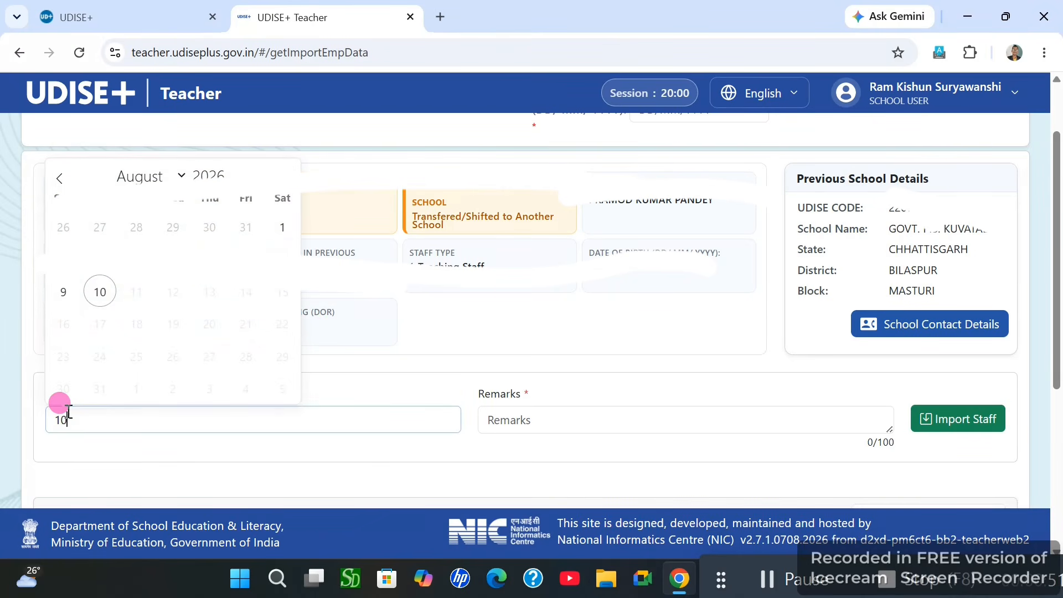
pyautogui.write('/10/2025')
pyautogui.click(406, 364)
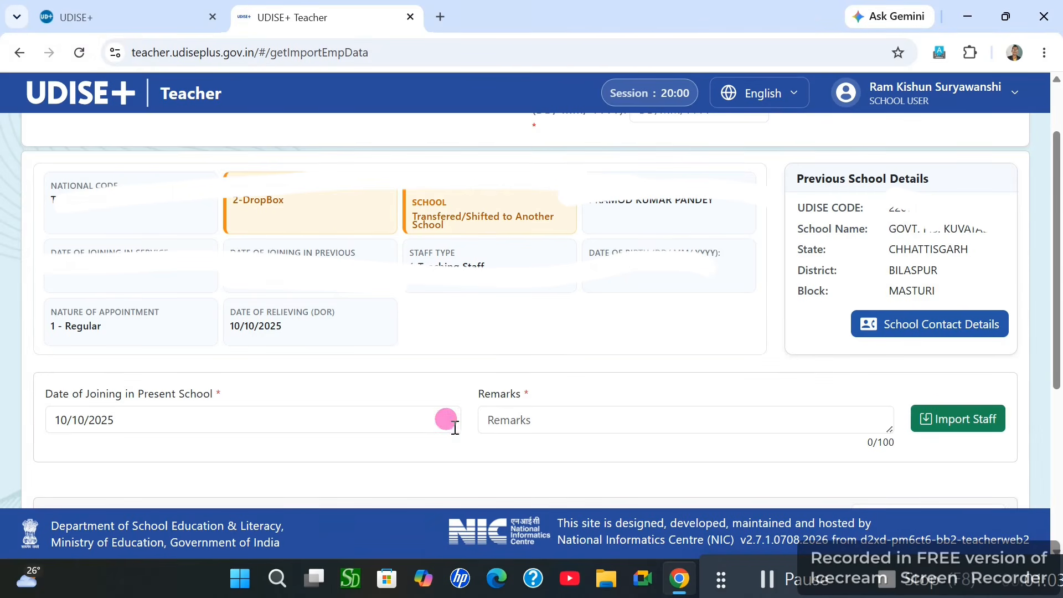
# Enter the remark 'SCHOOL MERGE IMPORT TEACHER', correcting a typo
pyautogui.click(523, 423)
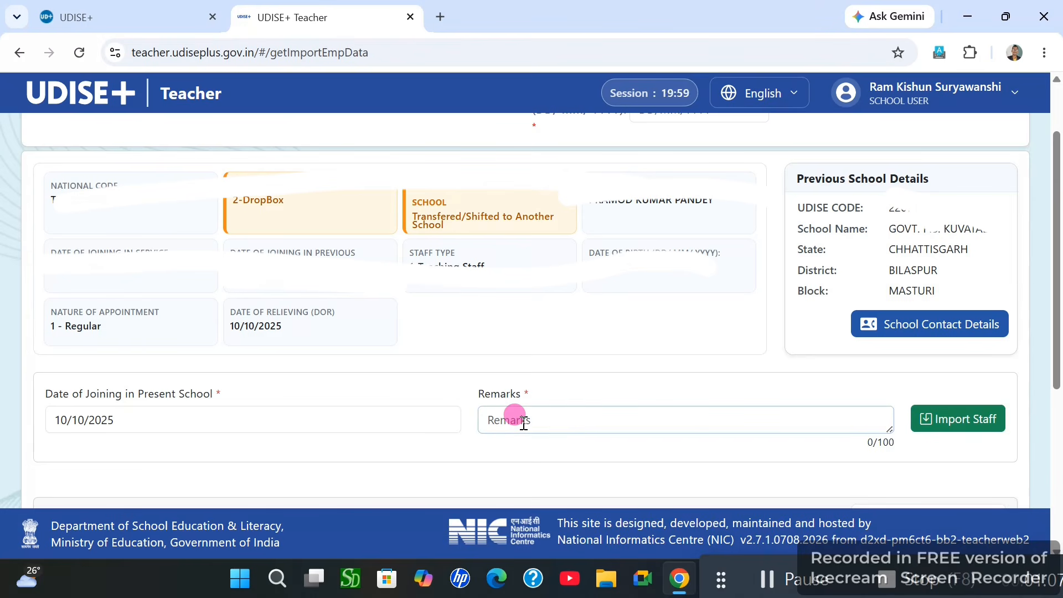
pyautogui.write('SCHOOOL')
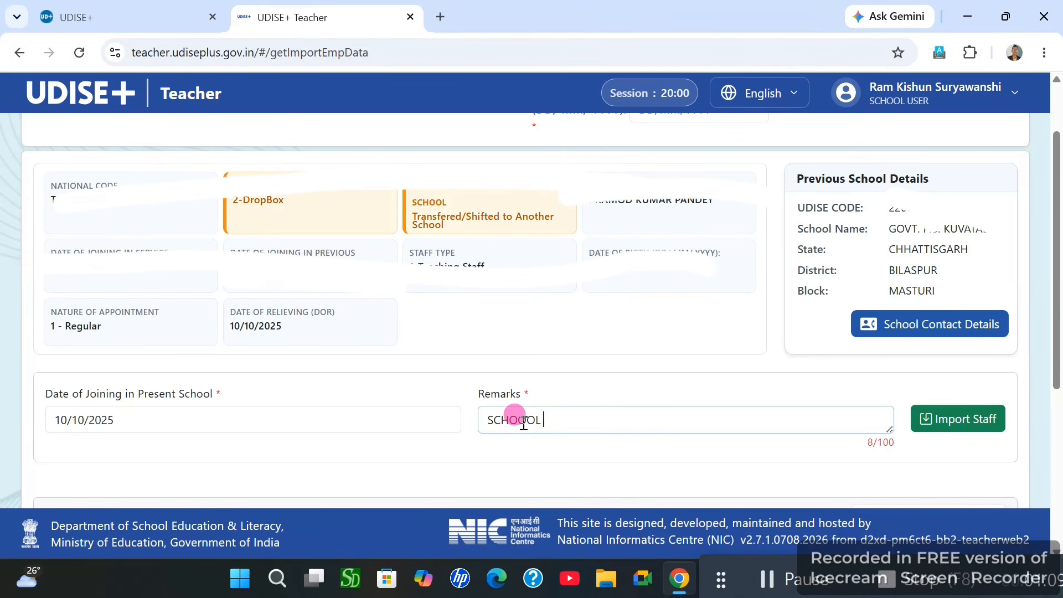
pyautogui.press('BackSpace')
pyautogui.press('BackSpace')
pyautogui.write('L MERGE IMPOR')
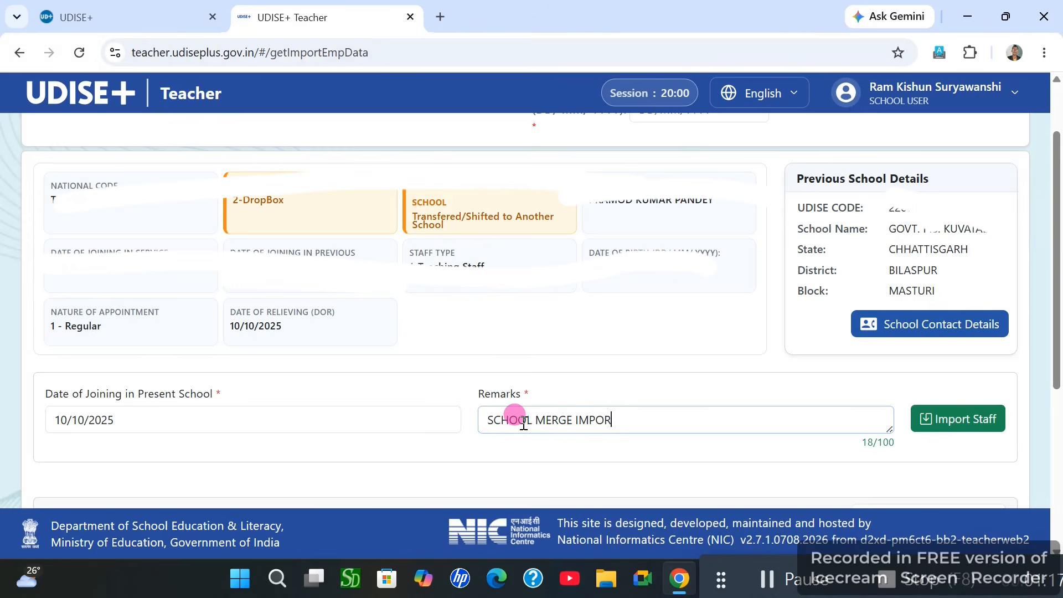
pyautogui.write('T TEACHER')
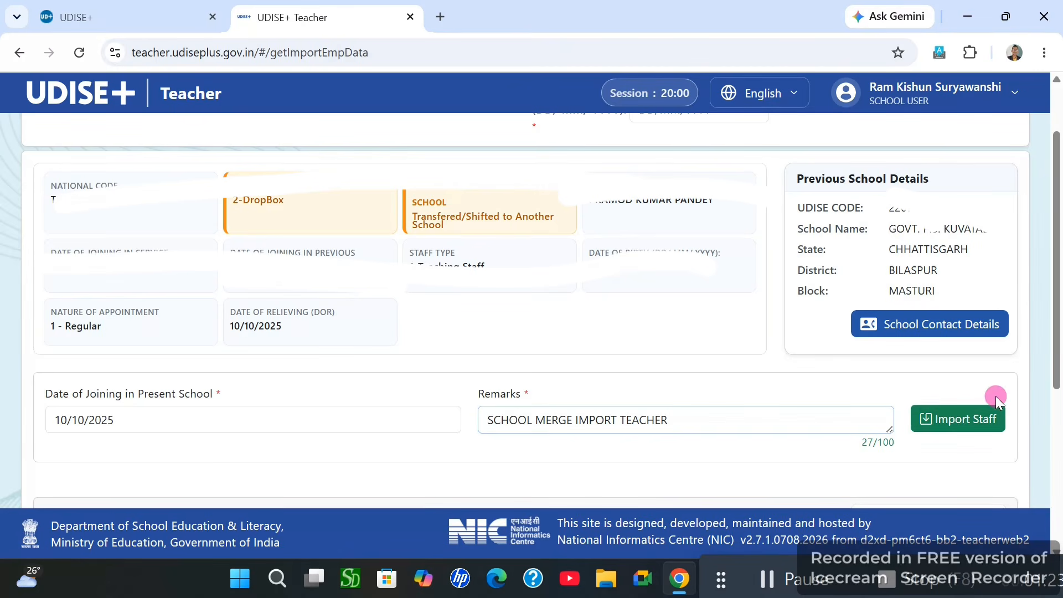
# Import the teacher and confirm the teaching staff list now shows 5 teachers
pyautogui.click(952, 423)
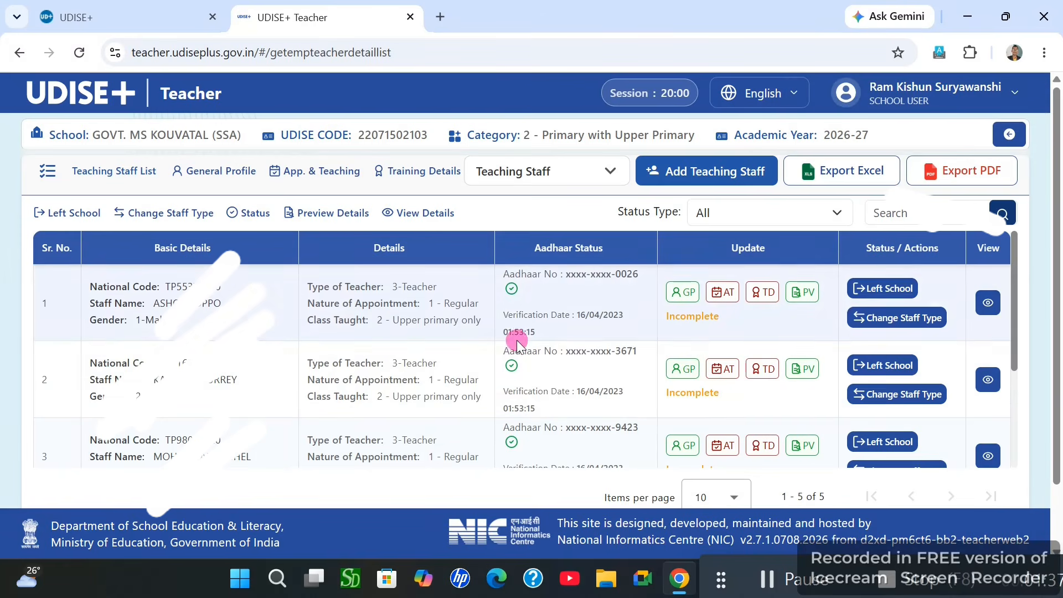
pyautogui.scroll(-3, 514, 329)
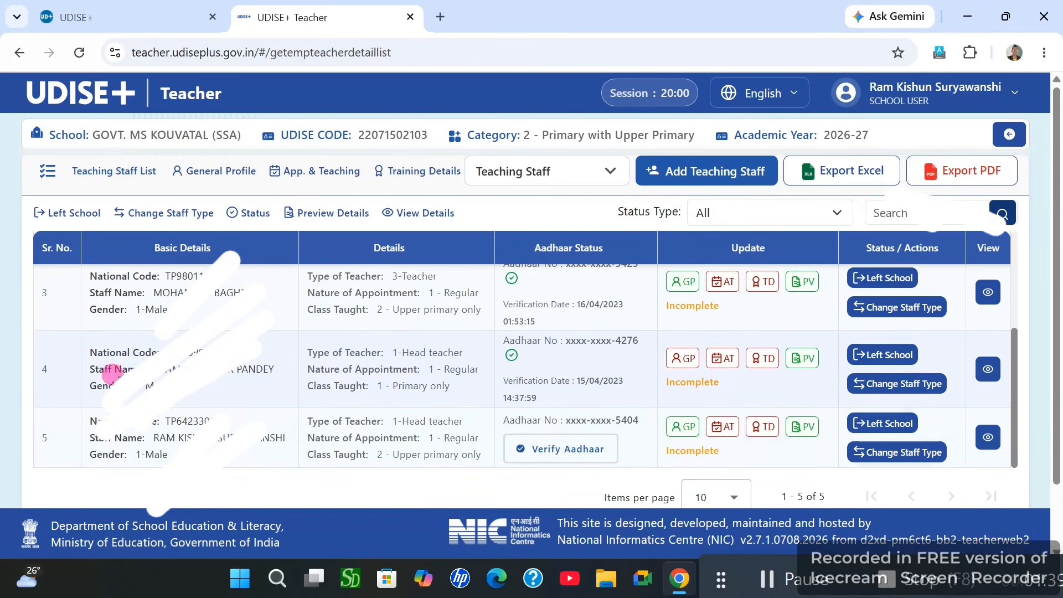